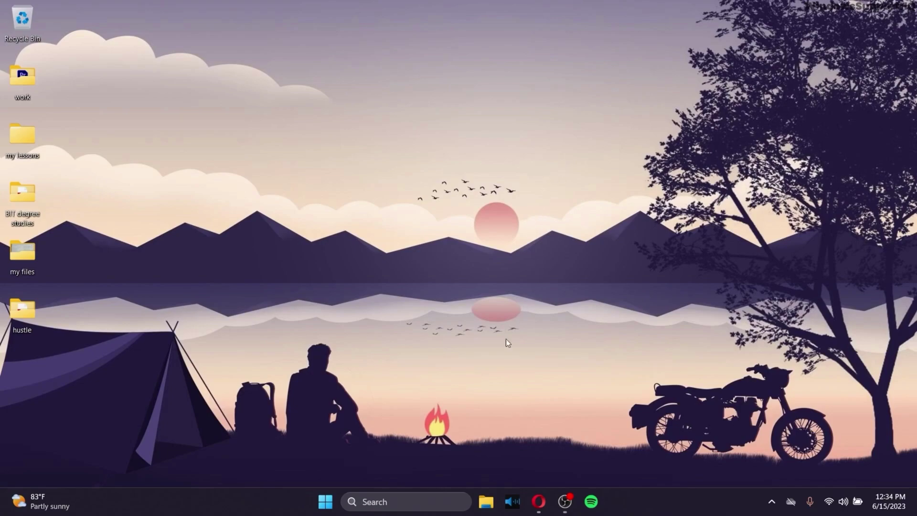
# Delete the MP4 video from the work folder in File Explorer
pyautogui.press('super+e')
pyautogui.doubleClick(392, 231)
pyautogui.click(247, 166)
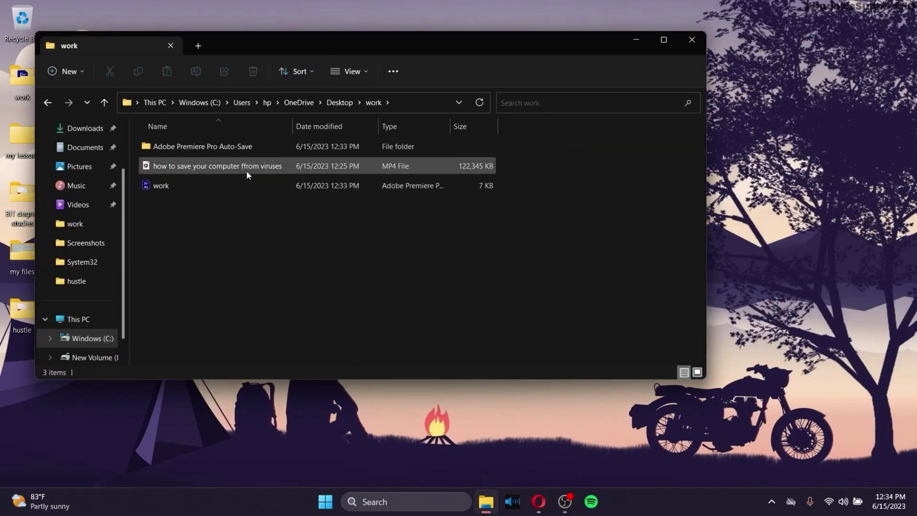
pyautogui.press('Delete')
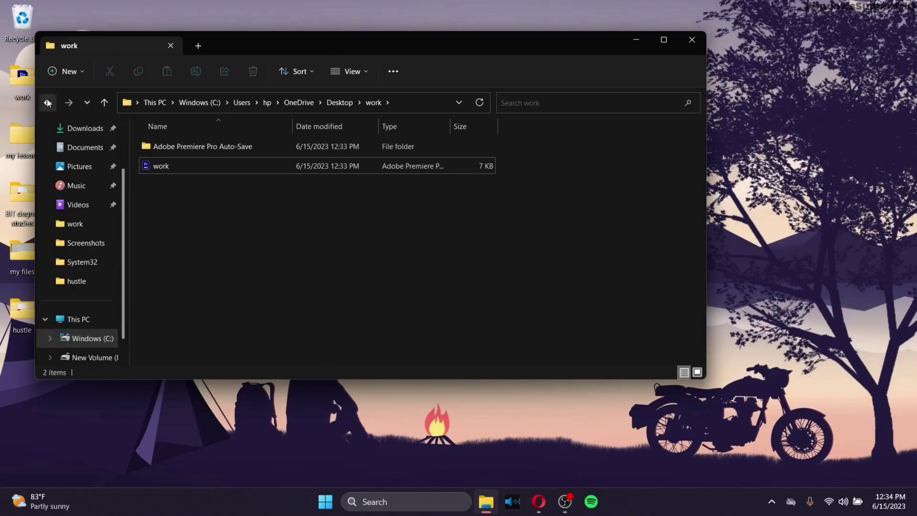
# Return to Desktop and open Restore previous versions for the work folder
pyautogui.click(48, 103)
pyautogui.doubleClick(150, 188)
pyautogui.rightClick(195, 225)
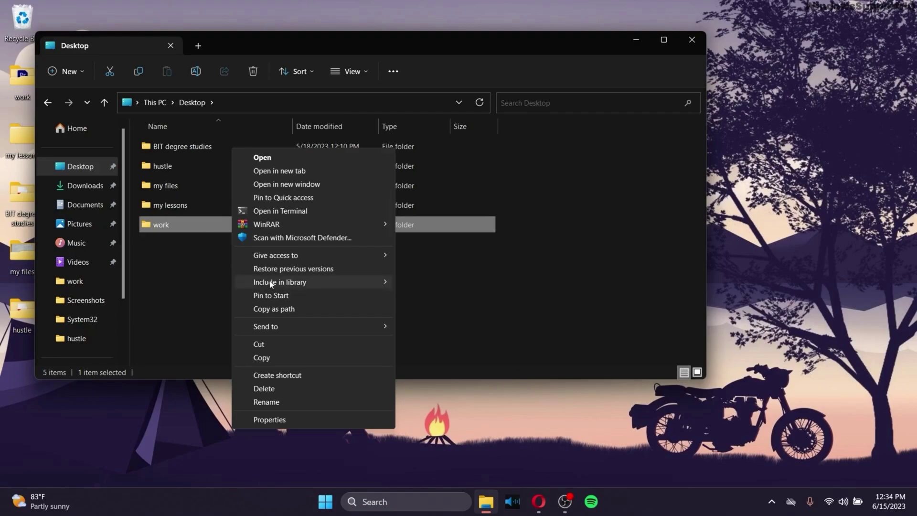
pyautogui.click(278, 268)
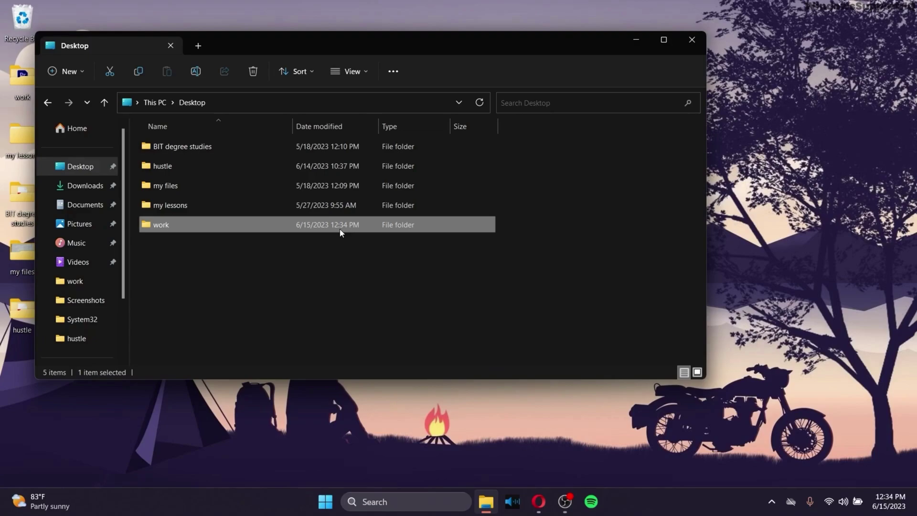
# Close the File Explorer window
pyautogui.click(691, 40)
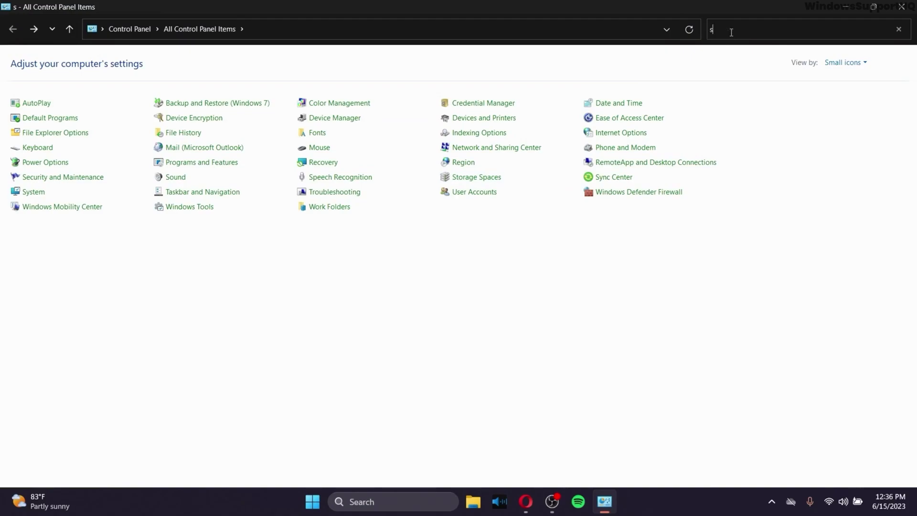
pyautogui.write('syste')
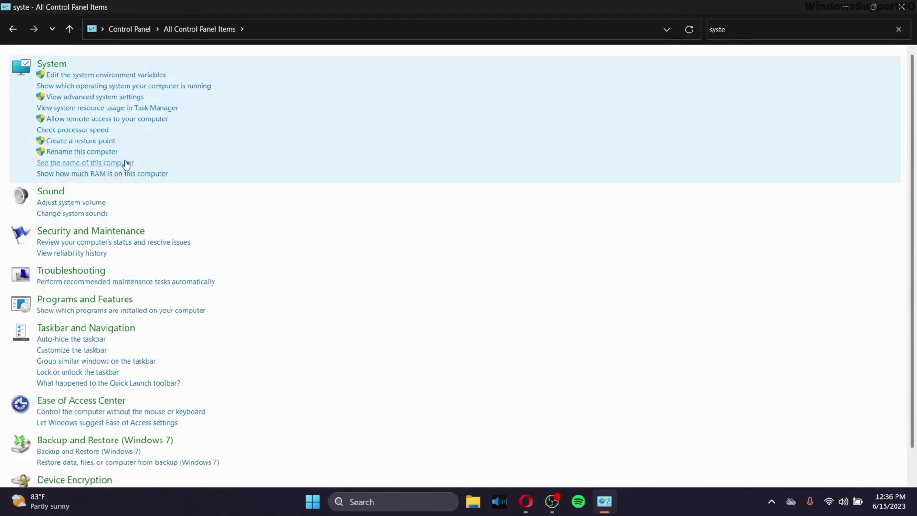
# Open advanced system settings and show System Protection for drives C: and D:
pyautogui.click(95, 97)
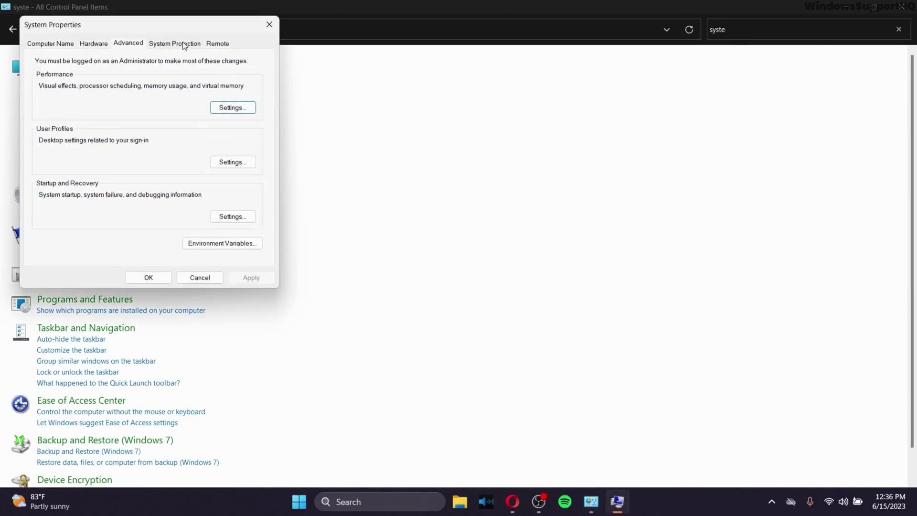
pyautogui.click(174, 43)
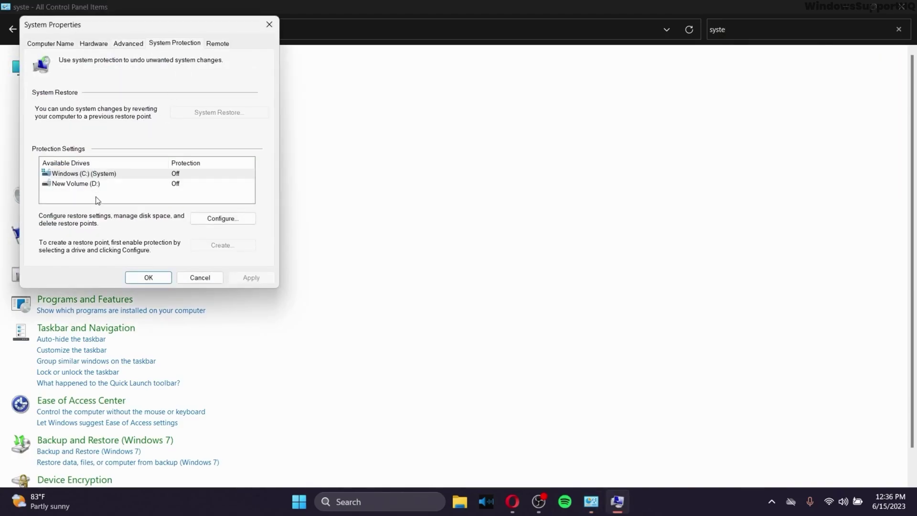